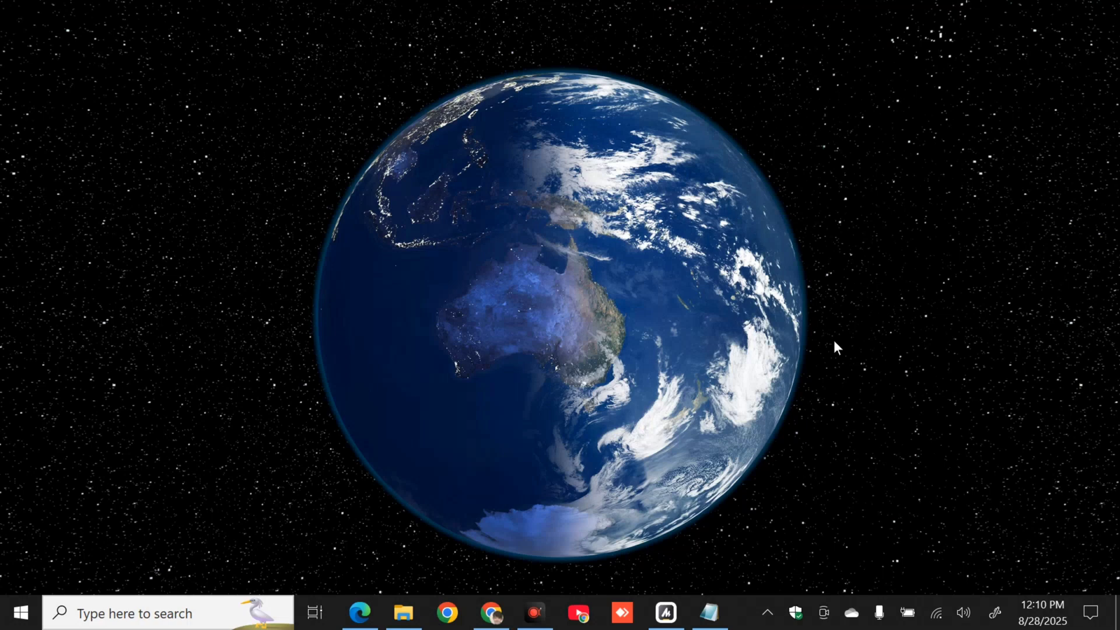
Search Windows for cmd and launch Command Prompt as administrator
click(205, 612)
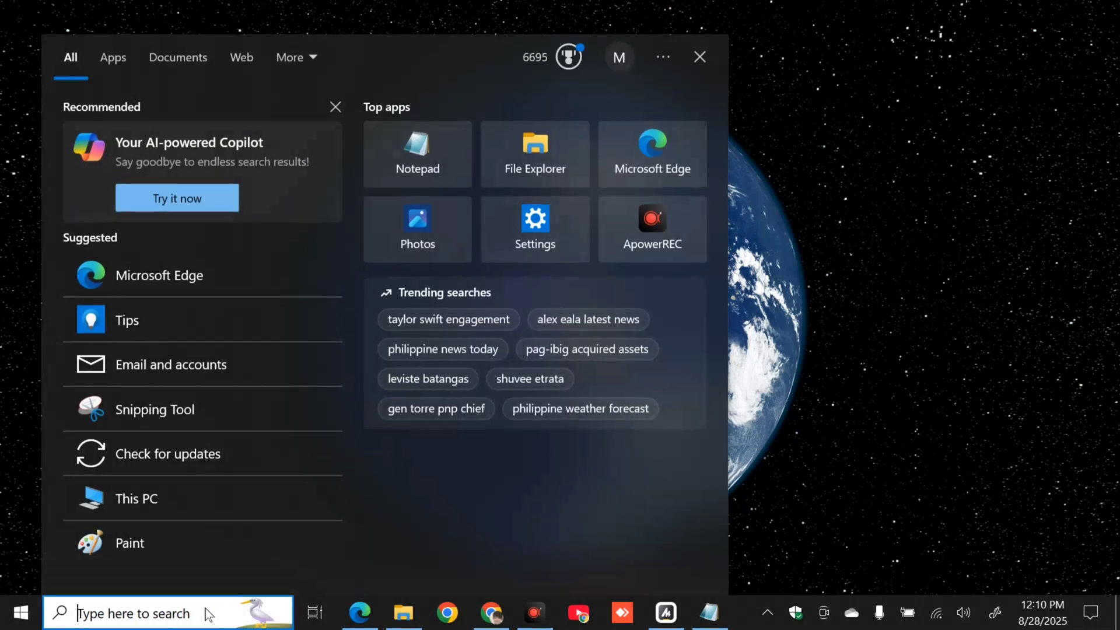
text(cmd)
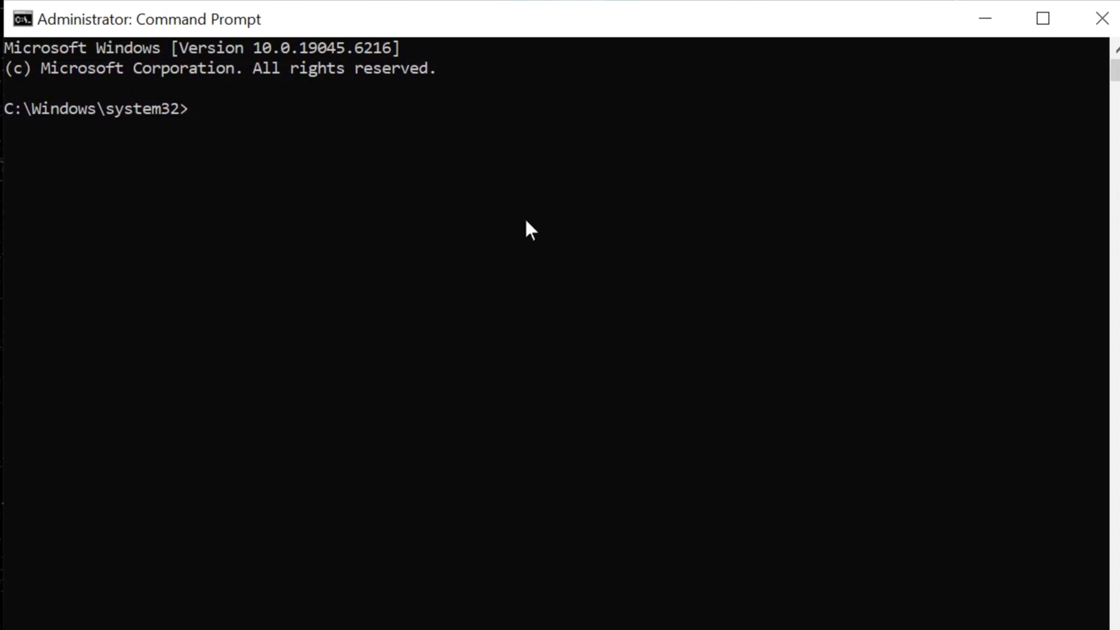
text(regsvr32)
text( /u evr.dll)
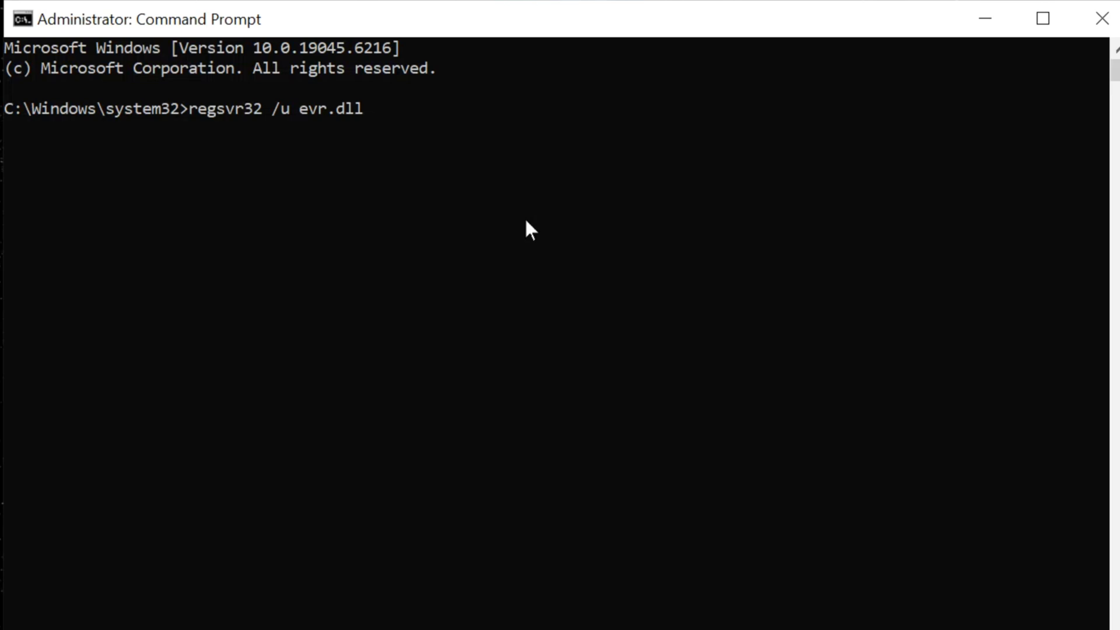
Run regsvr32 /u evr.dll and dismiss its 0x80070005 error message
key(Return)
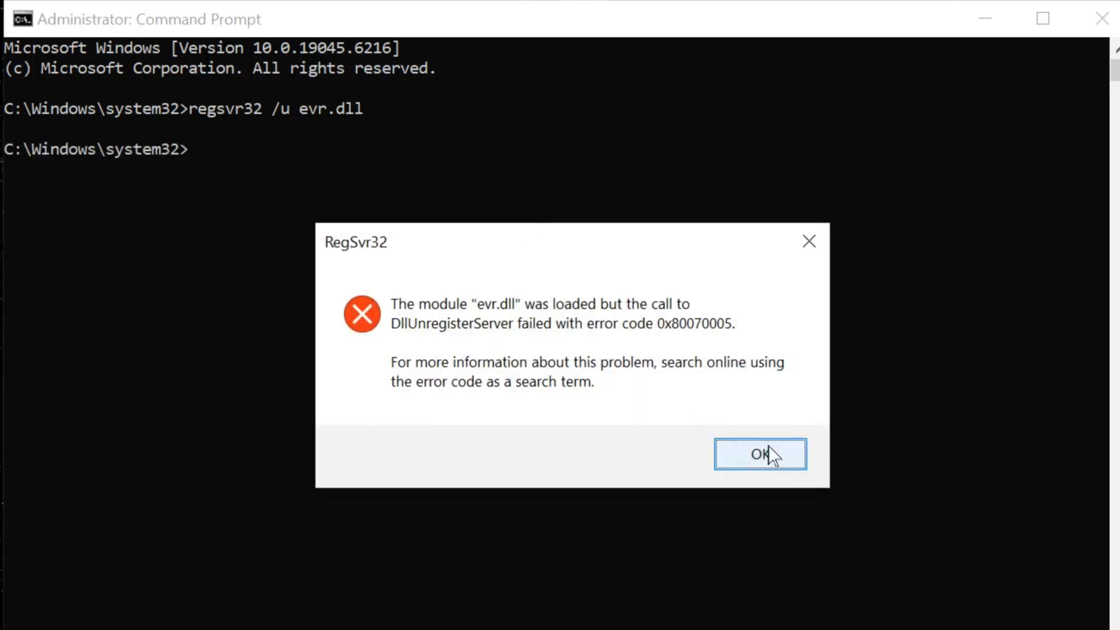
click(760, 455)
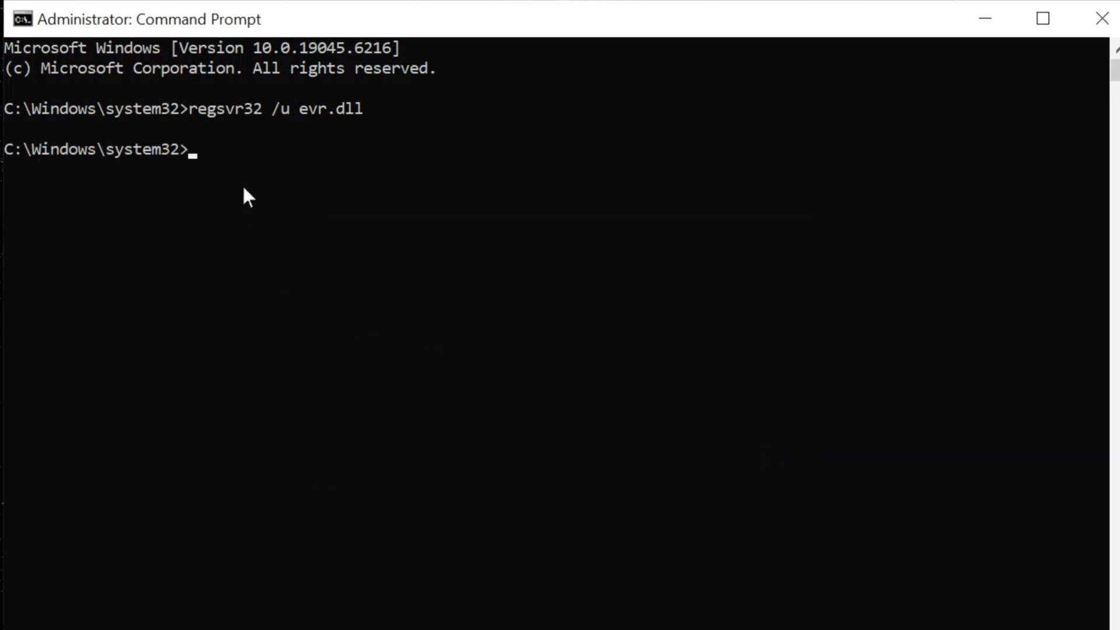
text(regsvr)
text(32)
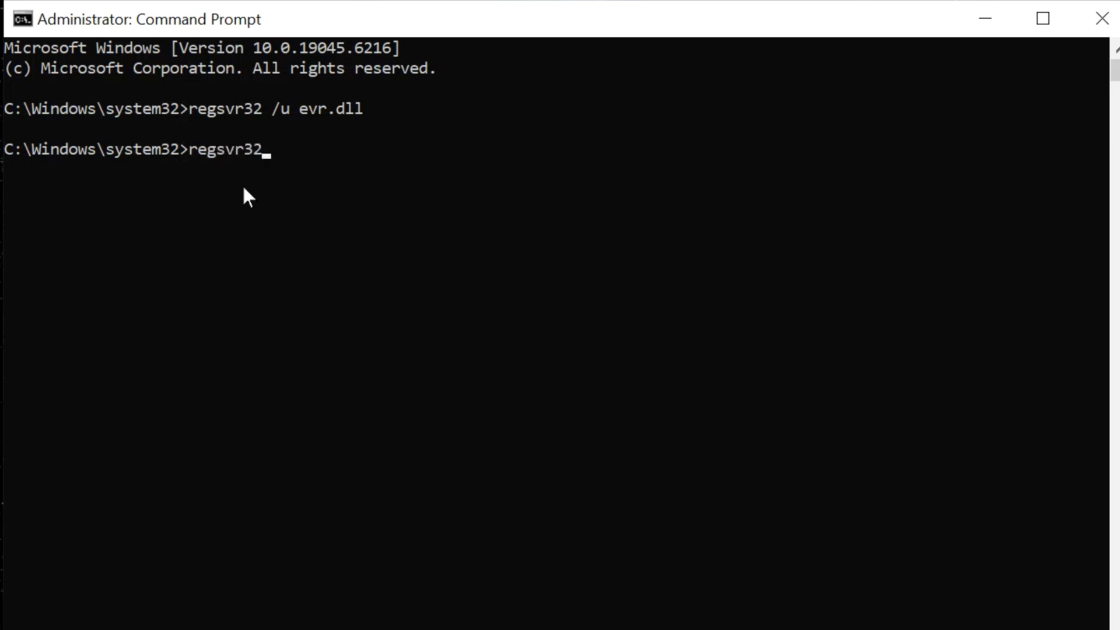
text( evr.dll)
Run regsvr32 evr.dll to re-register it and dismiss the success message
key(Return)
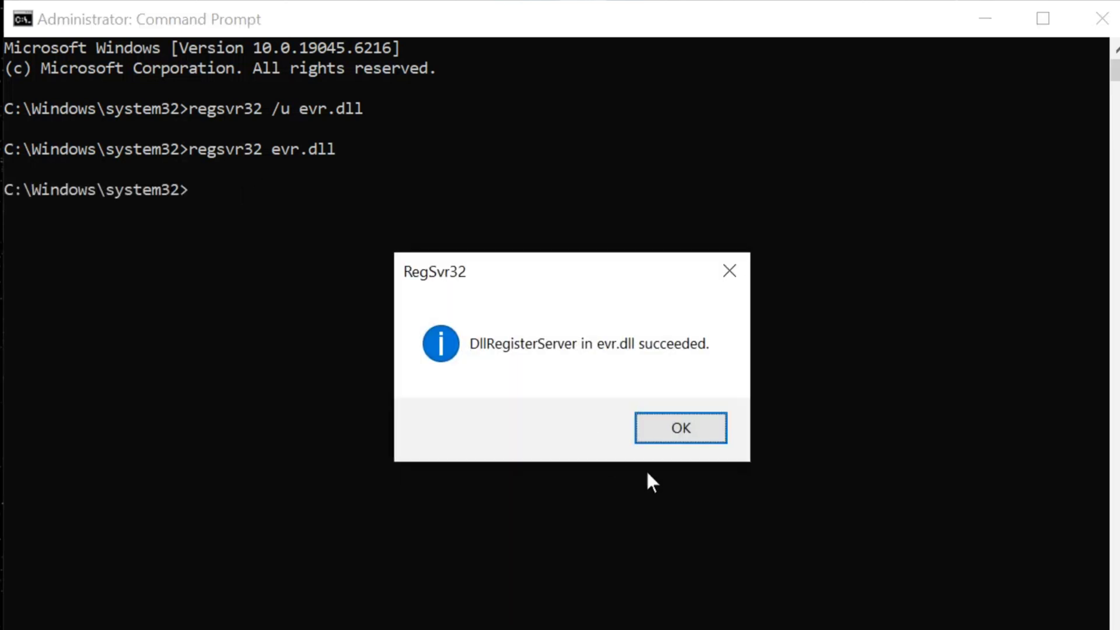
click(697, 423)
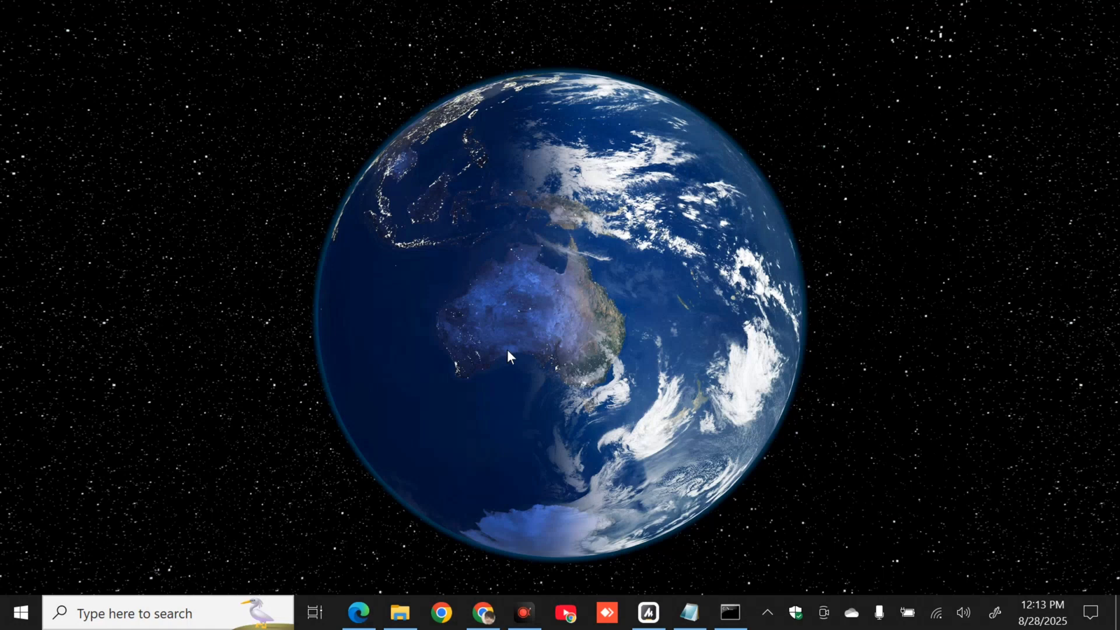
Search the taskbar for cmd to bring up Command Prompt
click(166, 612)
text(cmd)
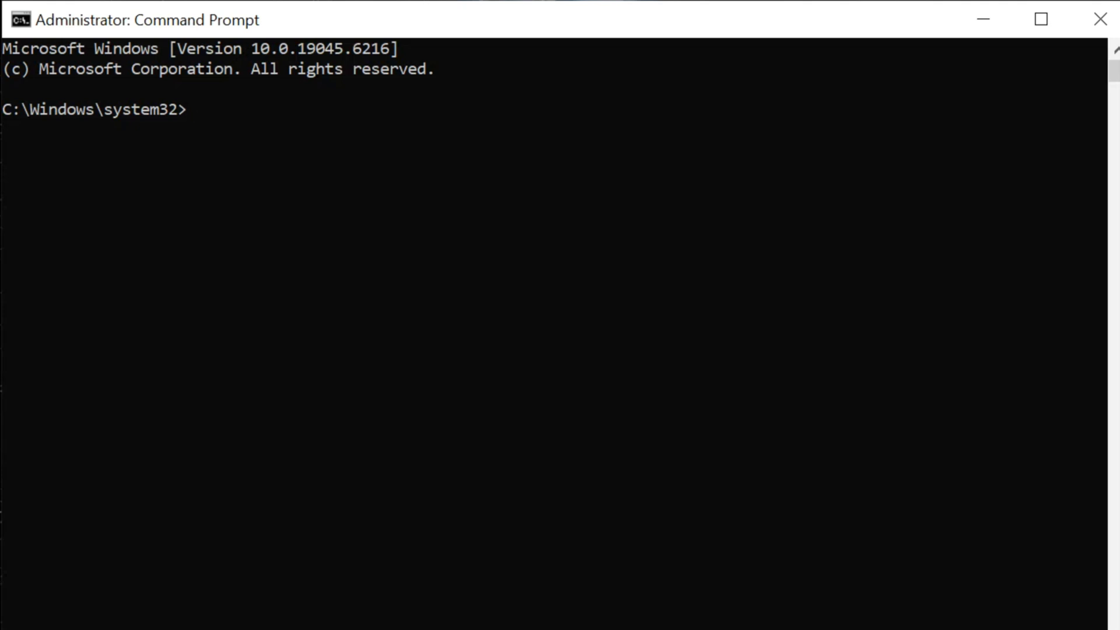
text(sfc /scannow)
Run sfc /scannow and let verification reach 100% with no integrity violations
key(Return)
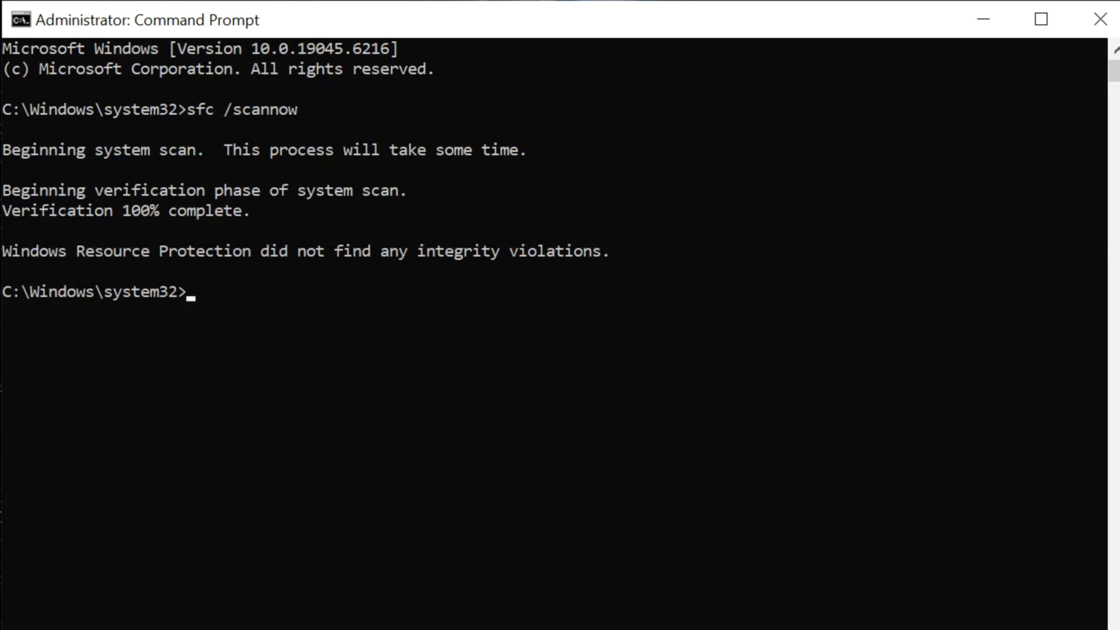
Minimize Command Prompt, then open and close the Start menu's Power options
click(983, 19)
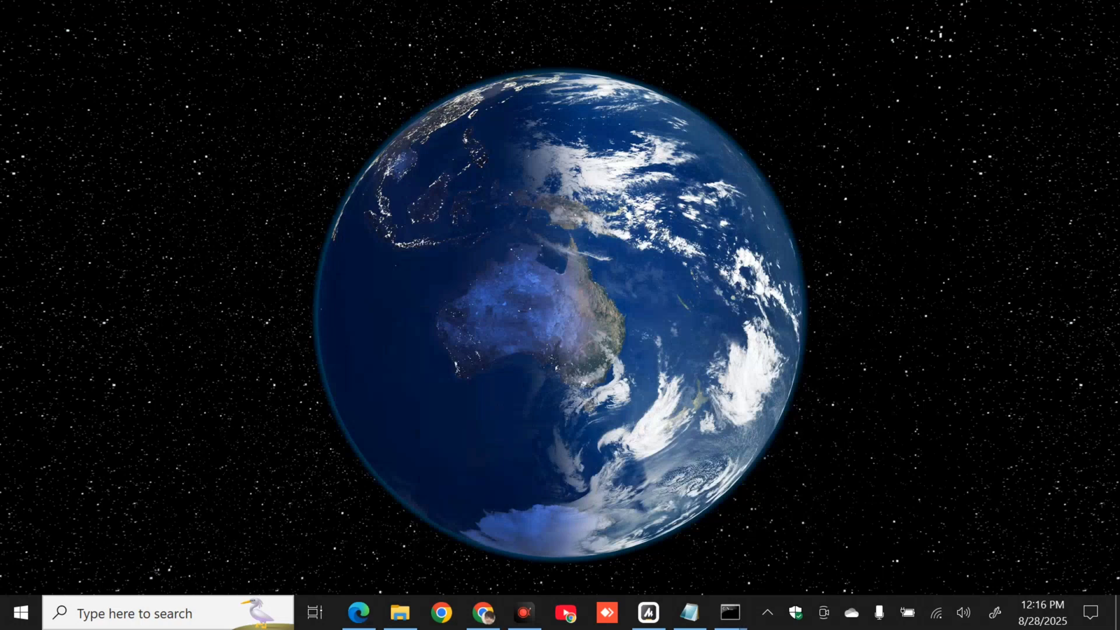
click(21, 613)
click(22, 580)
click(68, 571)
click(742, 367)
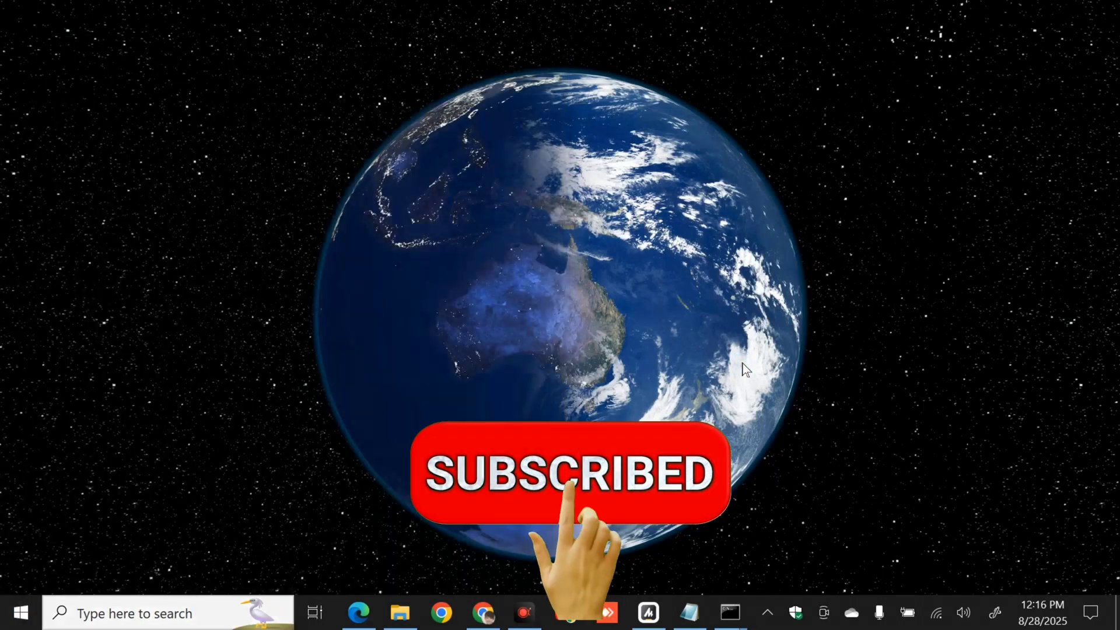